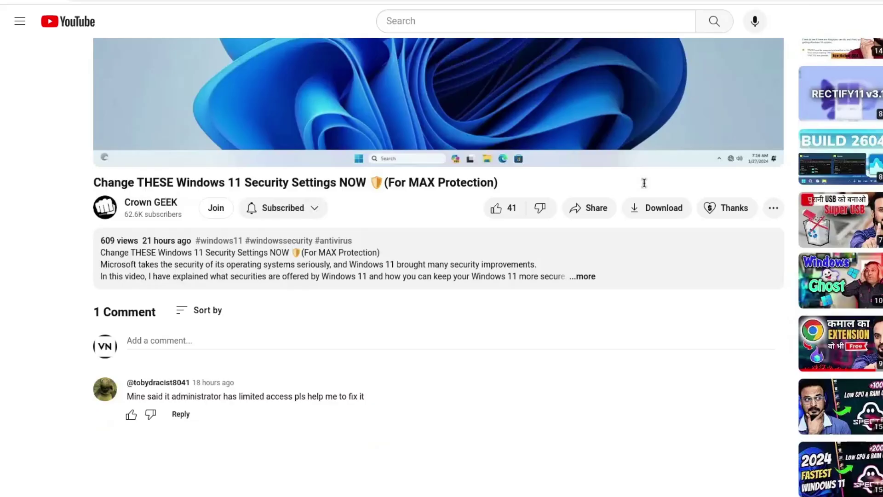
Browse the channel's membership tiers: King Members, Special and CrownGeek perks.
scroll(411, 381, "up", 4)
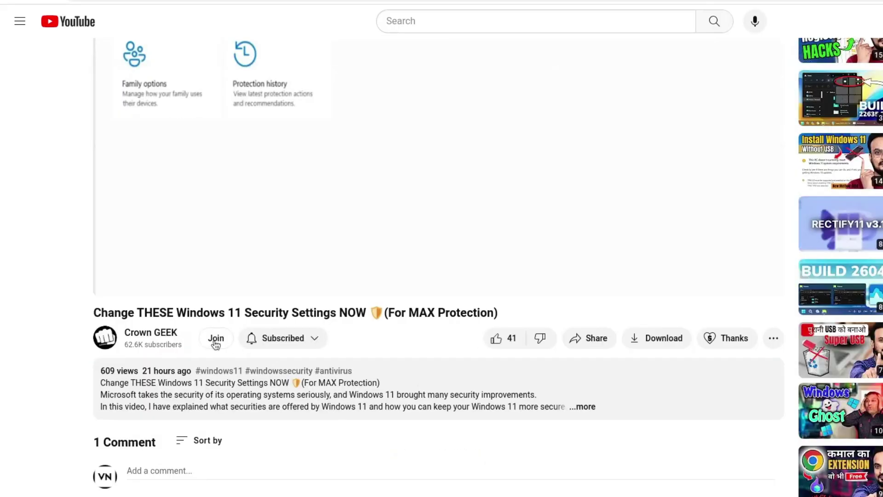
left_click(216, 338)
left_click(442, 389)
scroll(506, 368, "down", 2)
left_click_drag(544, 367, 601, 369)
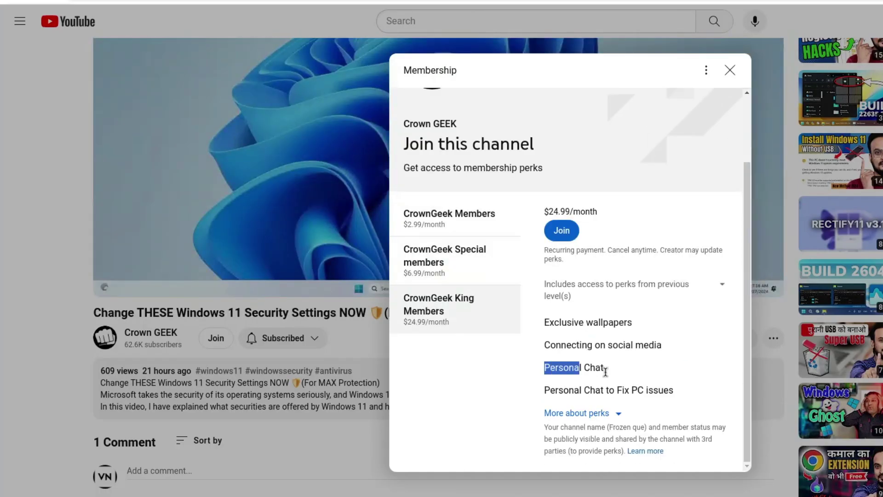
left_click_drag(544, 390, 694, 401)
left_click(695, 389)
left_click(445, 255)
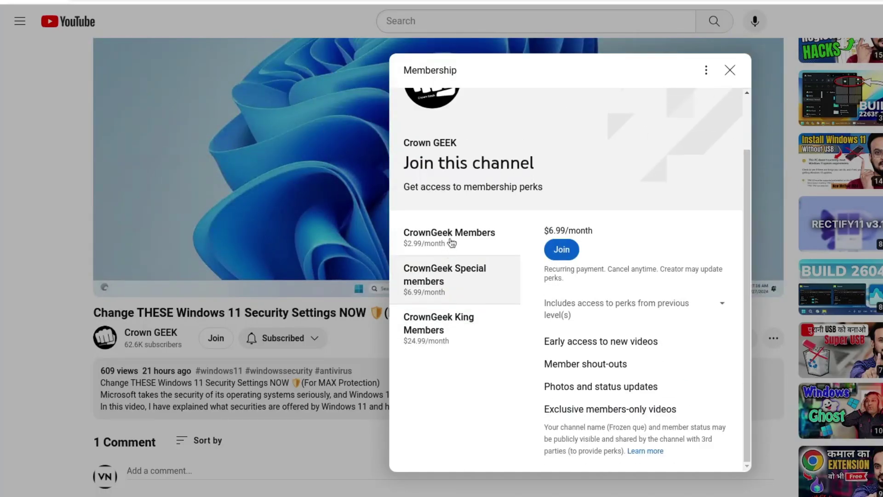
left_click(450, 216)
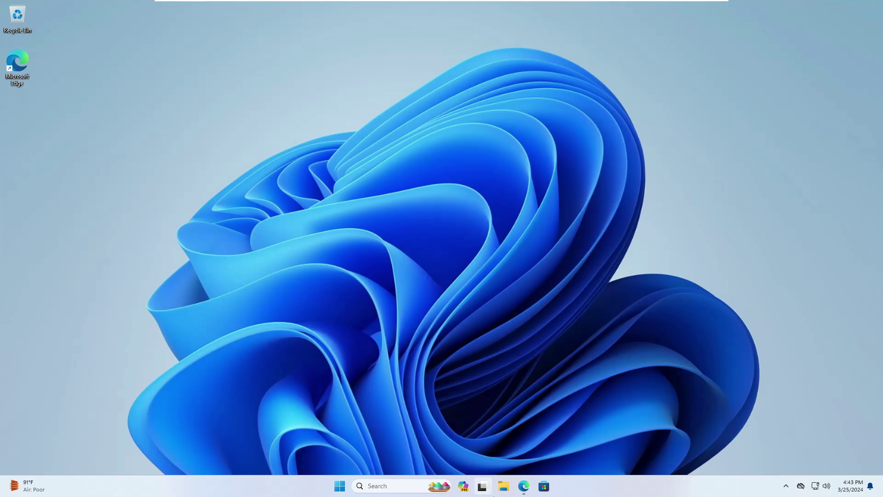
Search 'download windows 11 iso' and request Microsoft's multi-edition ISO for x64 devices.
left_click(526, 487)
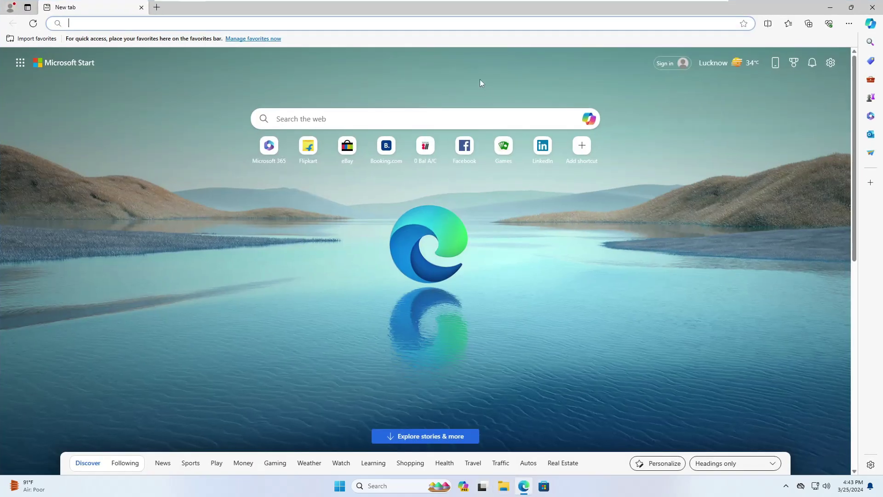
type("download")
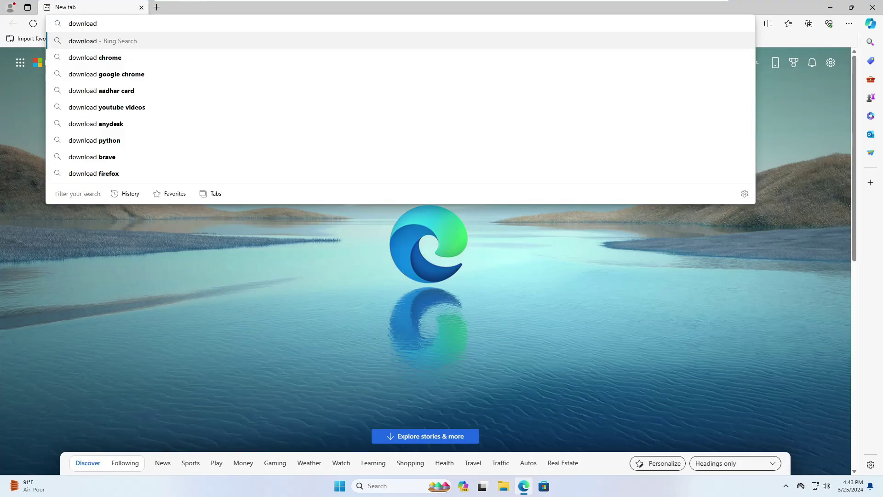
type(" windows 11 i")
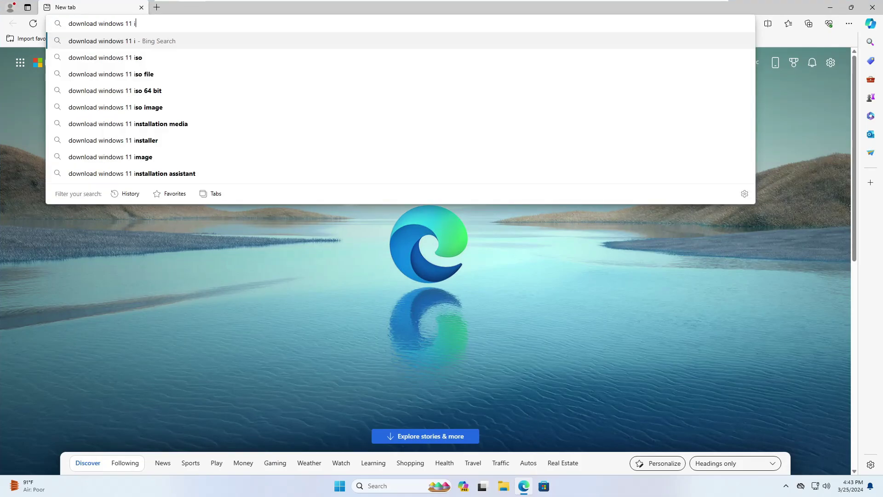
type("so")
key("Return")
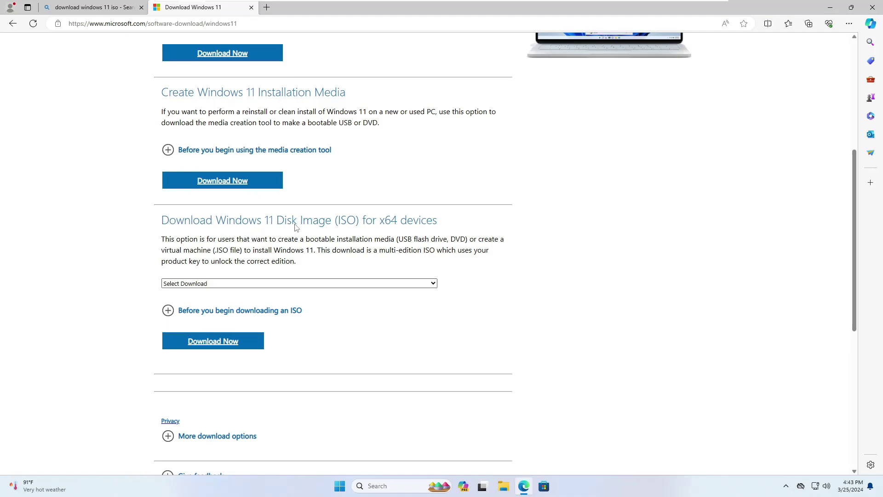
left_click(234, 284)
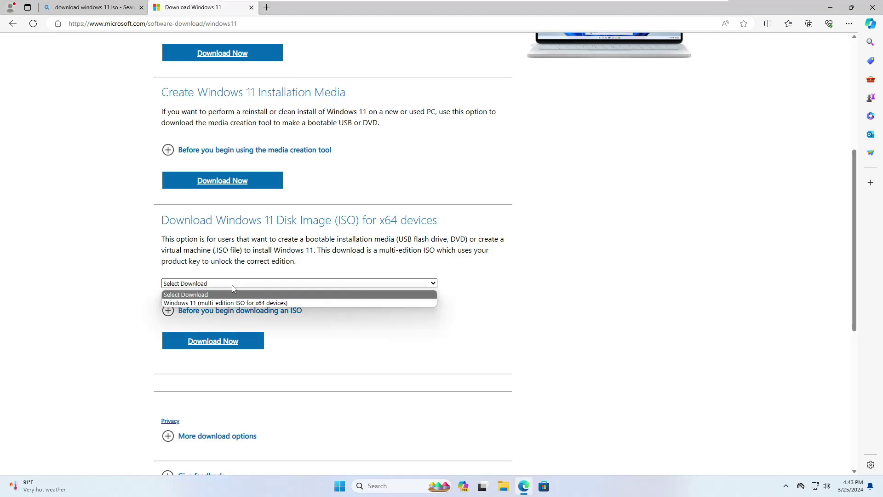
left_click(206, 304)
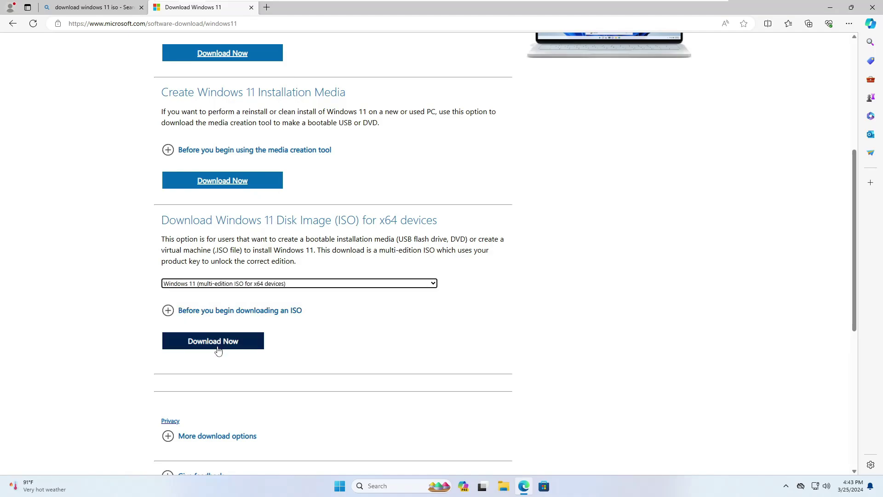
left_click(217, 346)
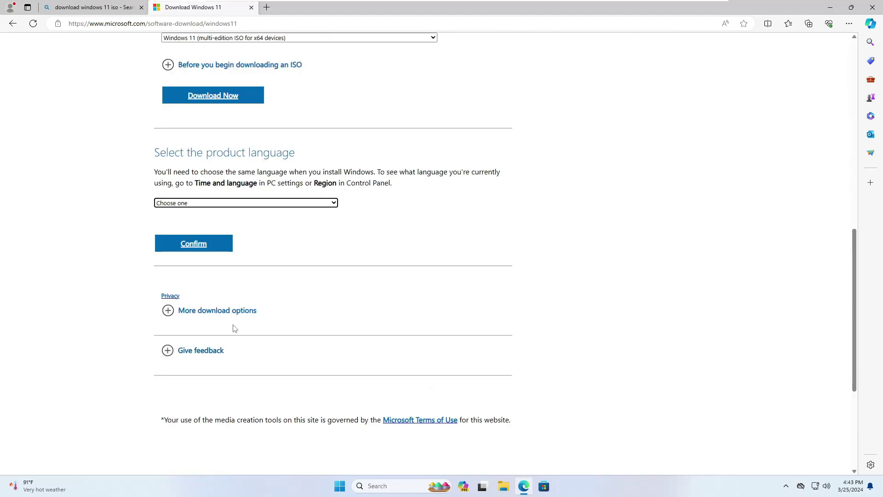
Confirm English (United States) as the language and start the 64-bit download.
left_click(209, 204)
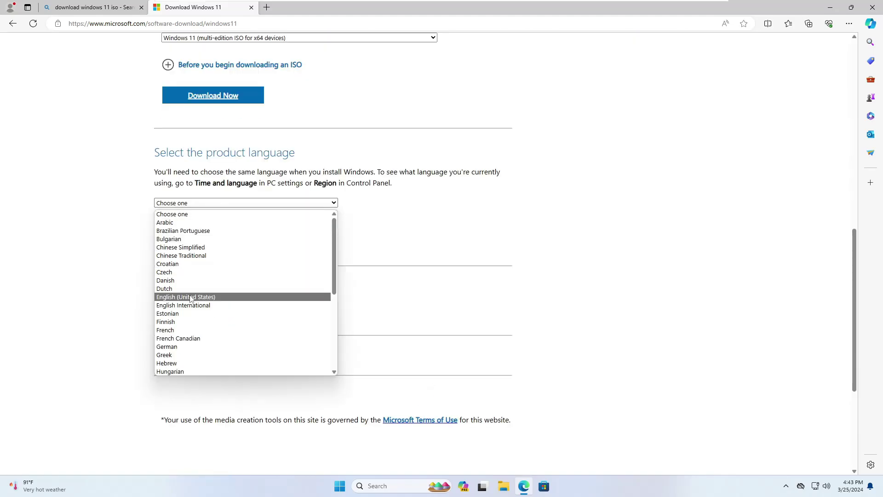
left_click(190, 293)
left_click(211, 239)
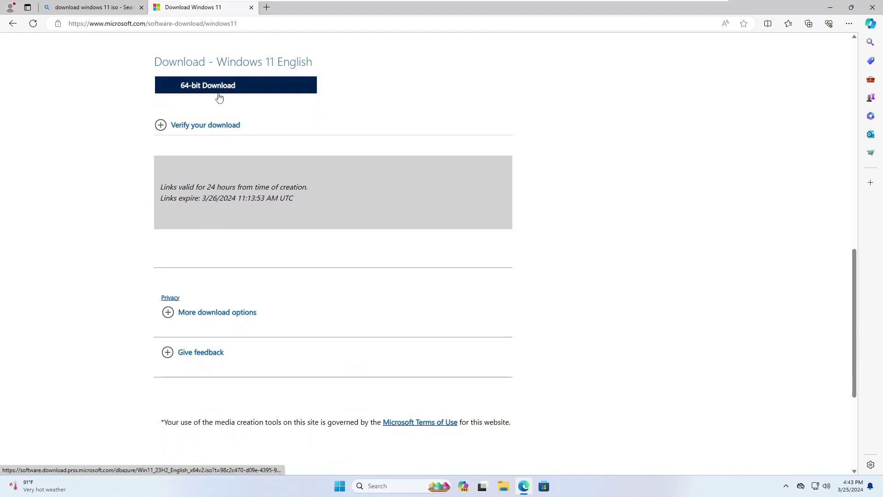
scroll(220, 98, "up", 3)
left_click(208, 220)
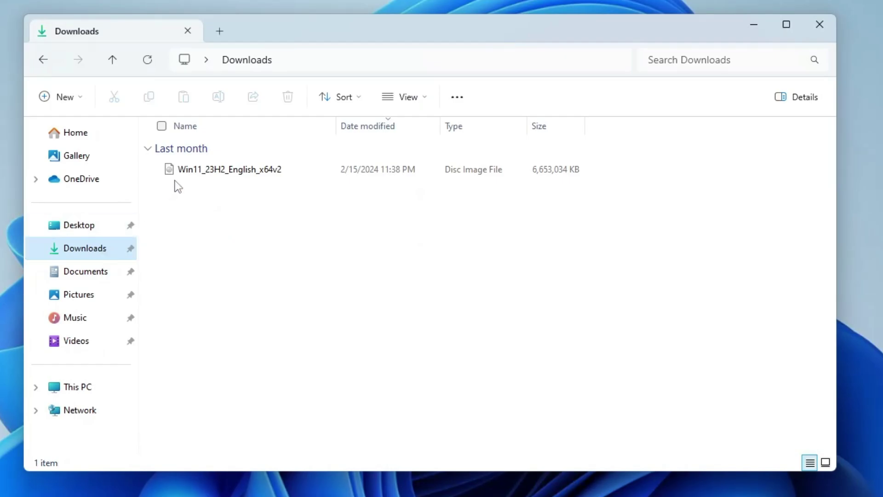
Mount the Win11 ISO from Downloads and run its setup, approving the UAC prompt.
left_click(188, 172)
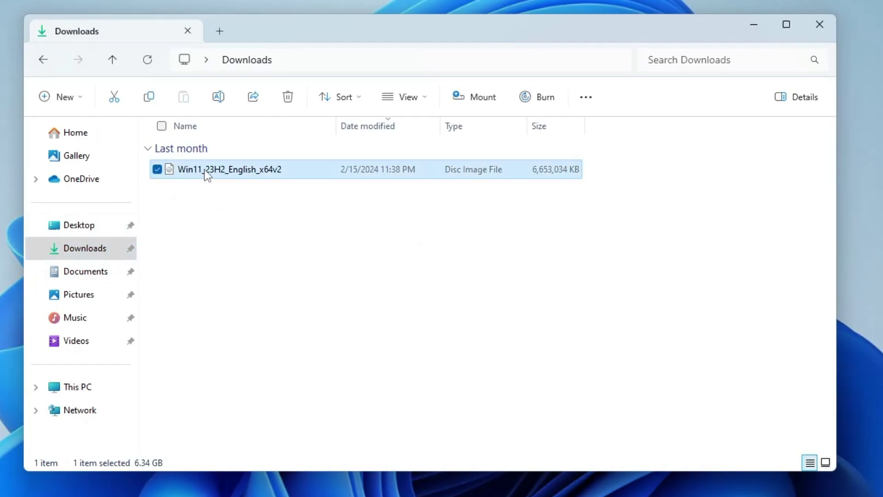
right_click(205, 169)
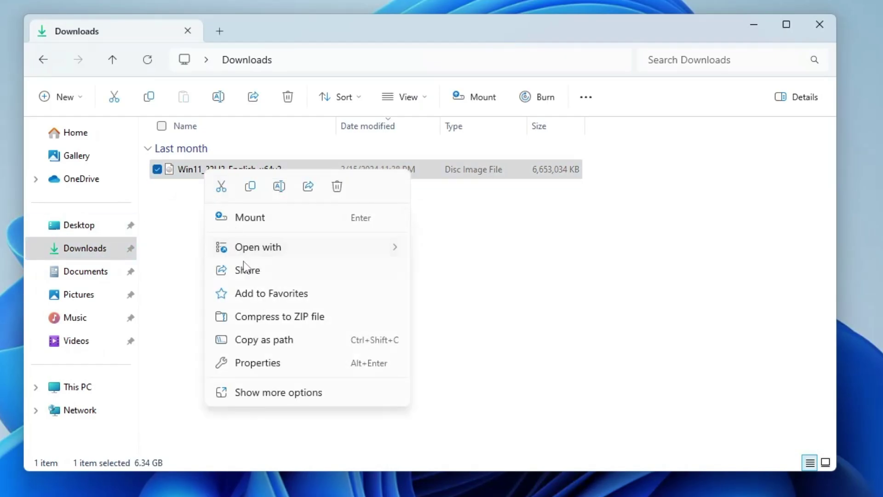
left_click(264, 221)
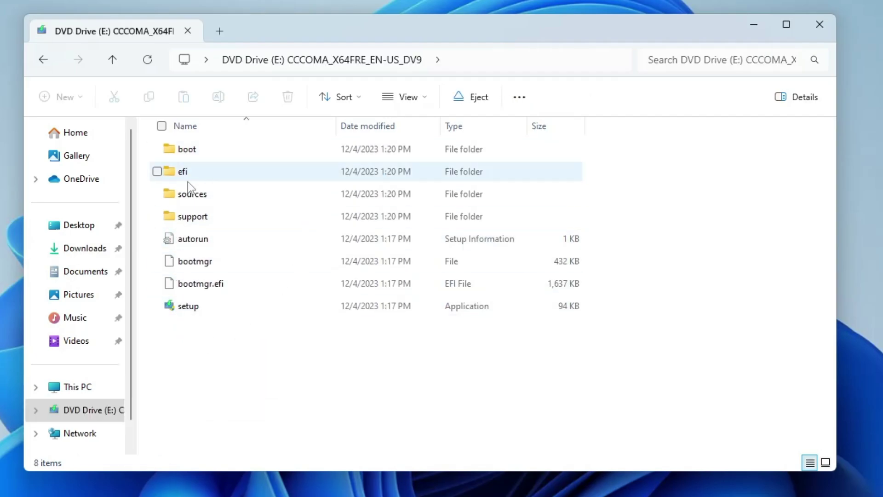
double_click(203, 310)
left_click(308, 366)
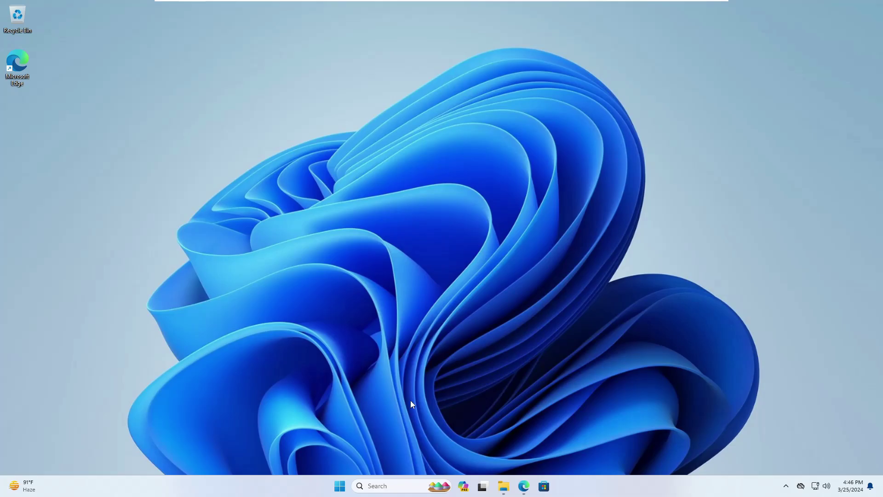
left_click(389, 486)
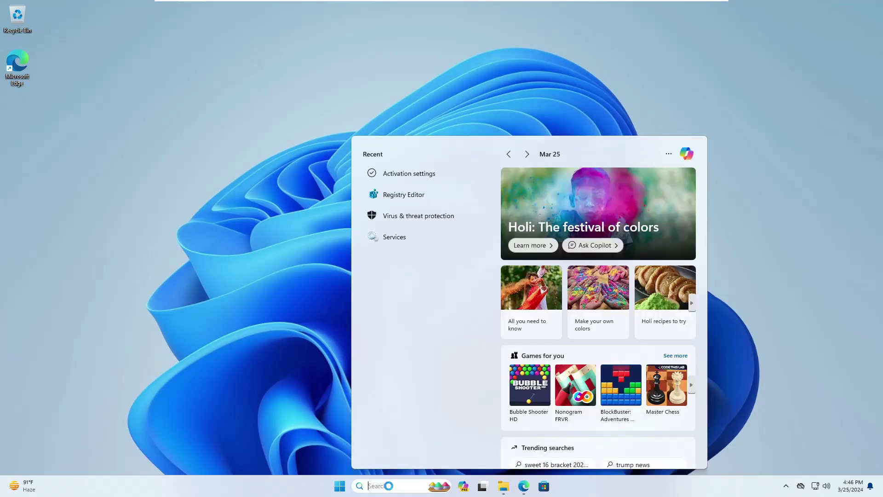
type("activate")
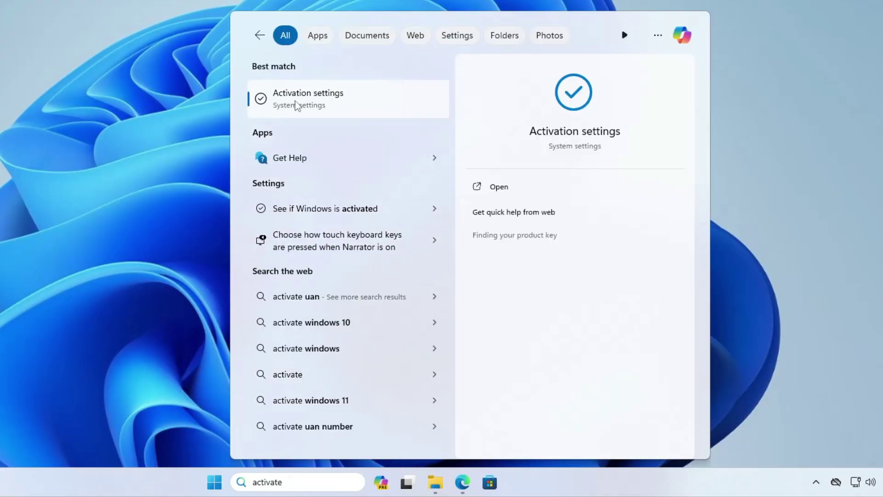
left_click(342, 104)
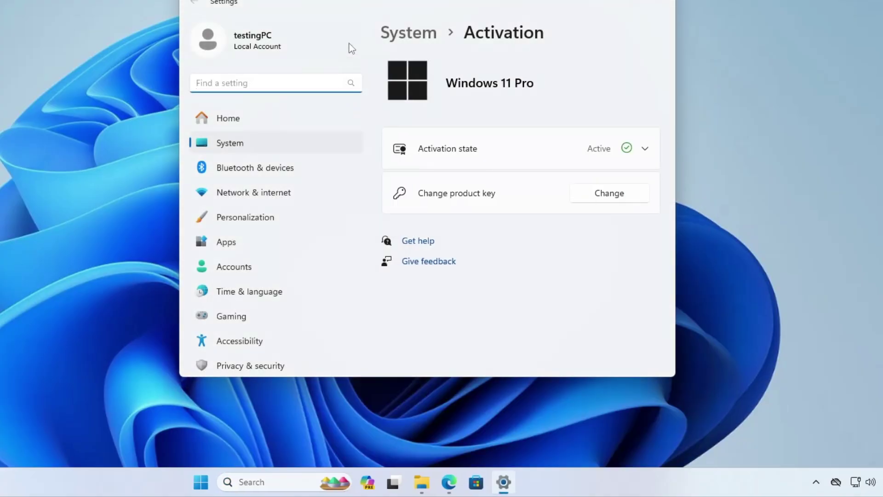
left_click_drag(365, 4, 277, 0)
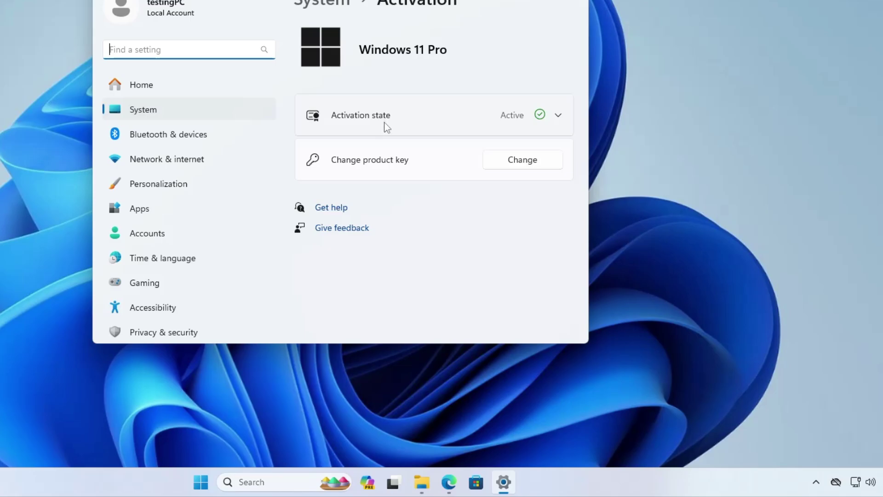
left_click(575, 0)
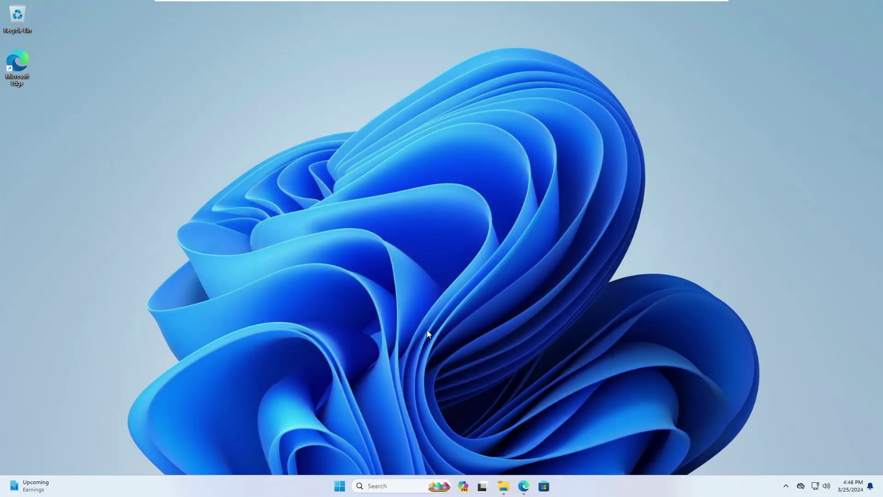
Return to atlasos.net in Edge and download the Atlas Playbook and AME Wizard zips.
left_click(524, 487)
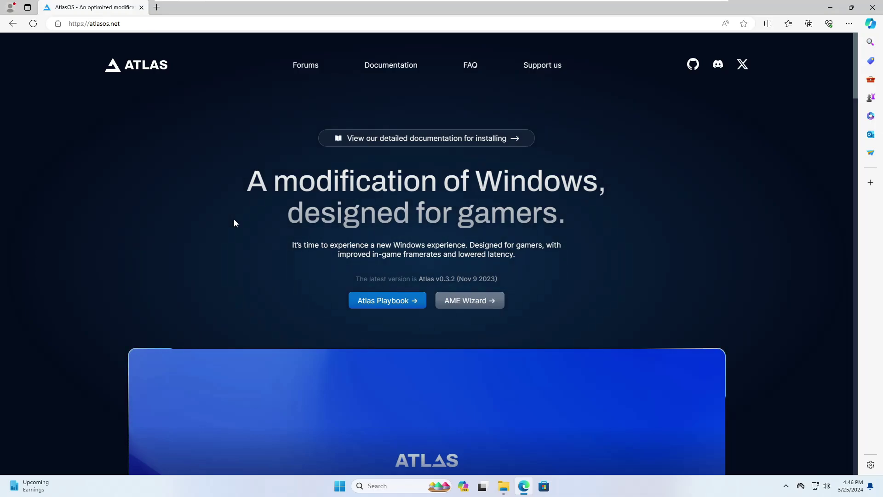
scroll(281, 213, "down", 1)
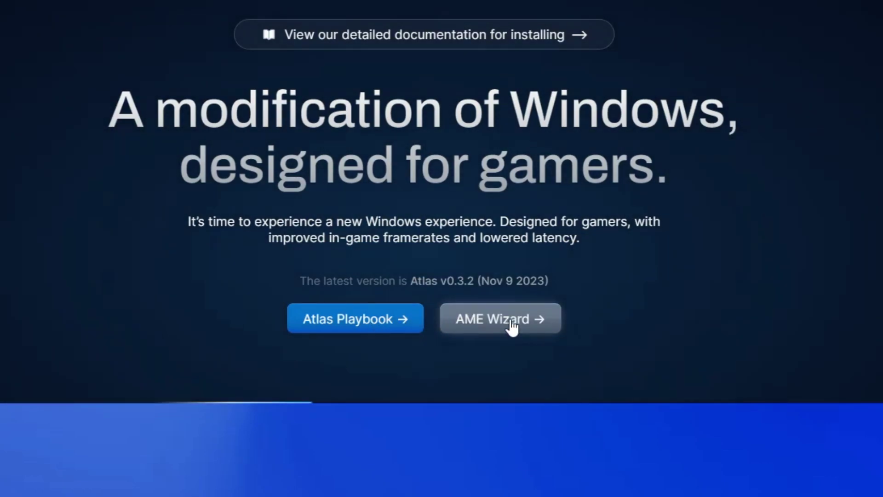
left_click(390, 330)
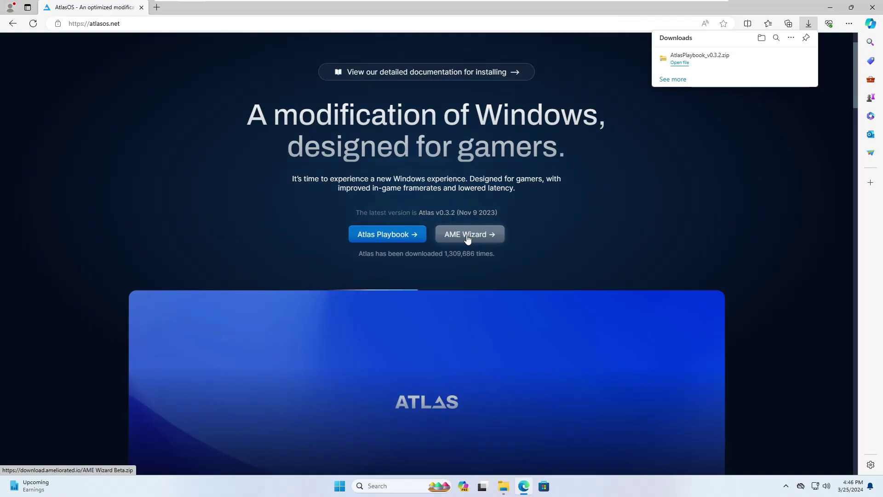
left_click(467, 236)
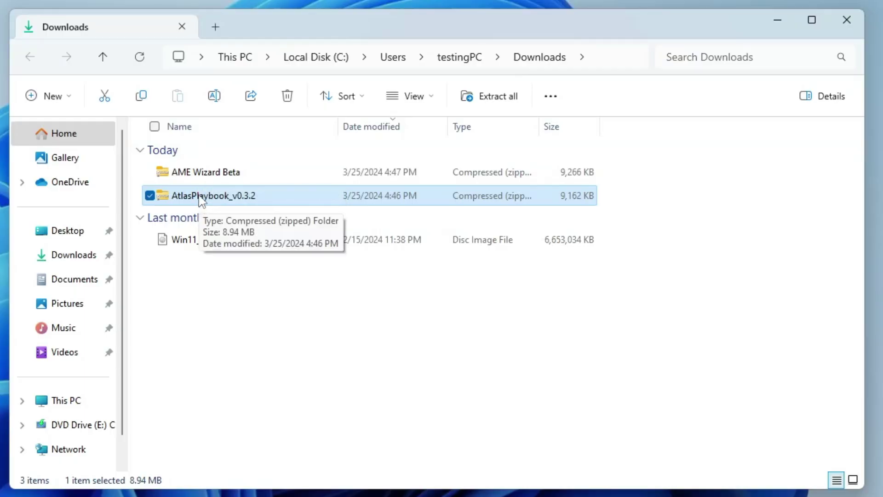
Extract the AtlasPlaybook_v0.3.2 zip archive.
right_click(200, 201)
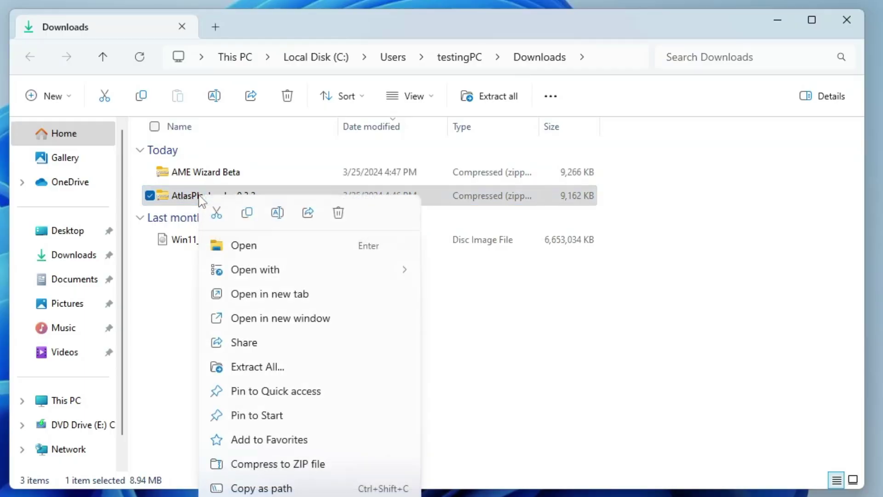
left_click(255, 365)
left_click(424, 395)
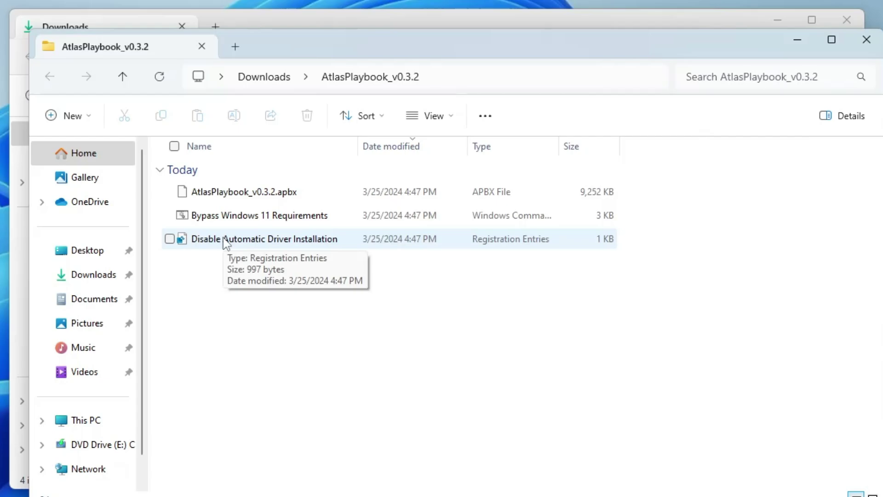
Merge Disable Automatic Driver Installation.reg into the registry, accepting all prompts.
double_click(292, 240)
left_click(323, 264)
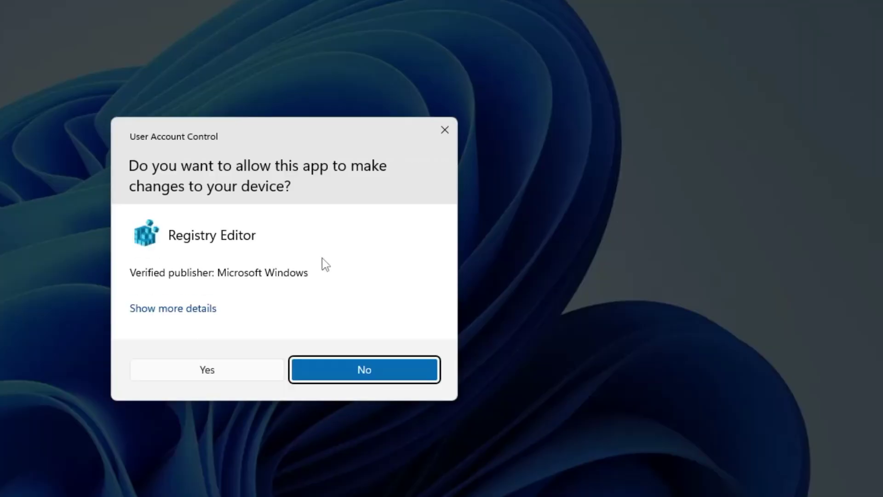
left_click(272, 371)
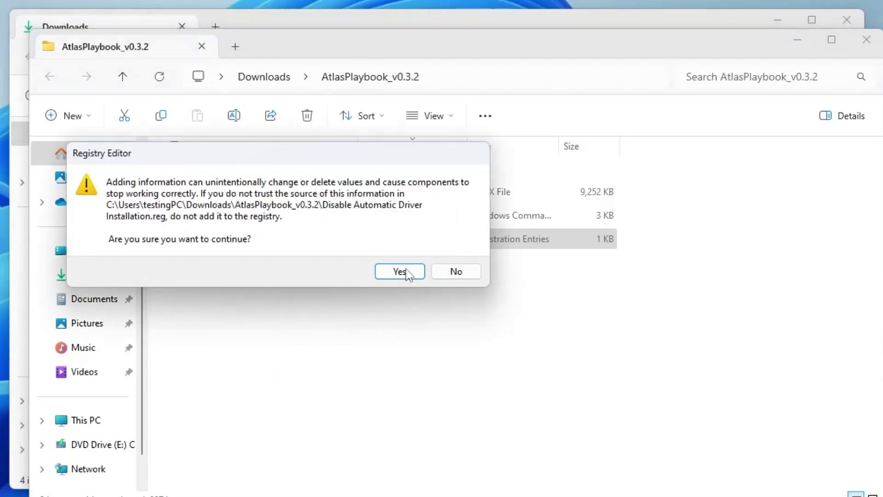
left_click(409, 272)
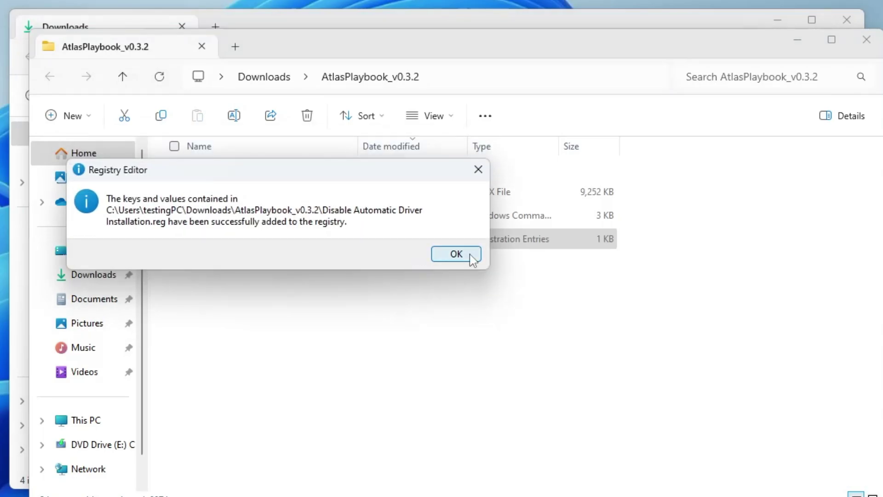
left_click(471, 254)
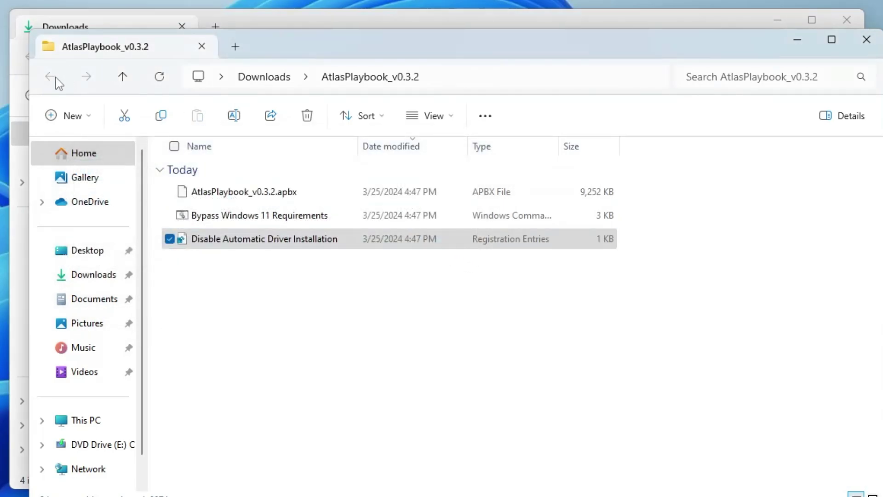
Extract the AME Wizard Beta zip and run AME Wizard Beta.exe with administrator approval.
left_click(867, 39)
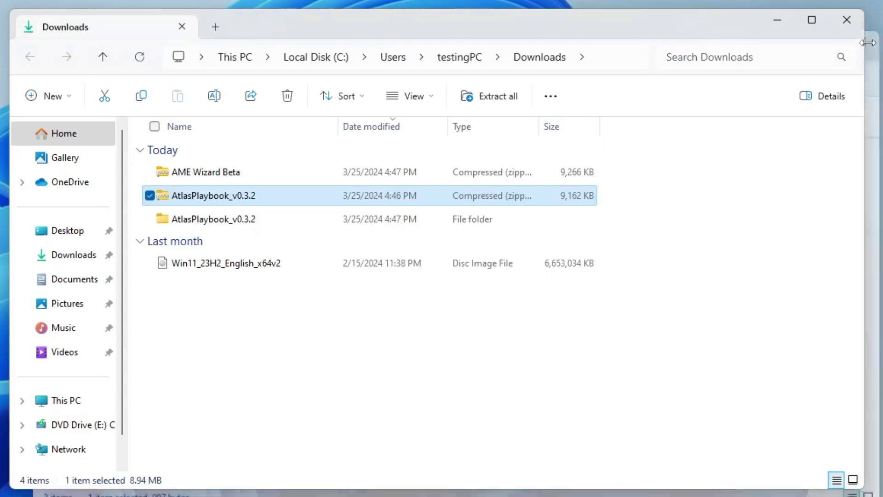
left_click(205, 176)
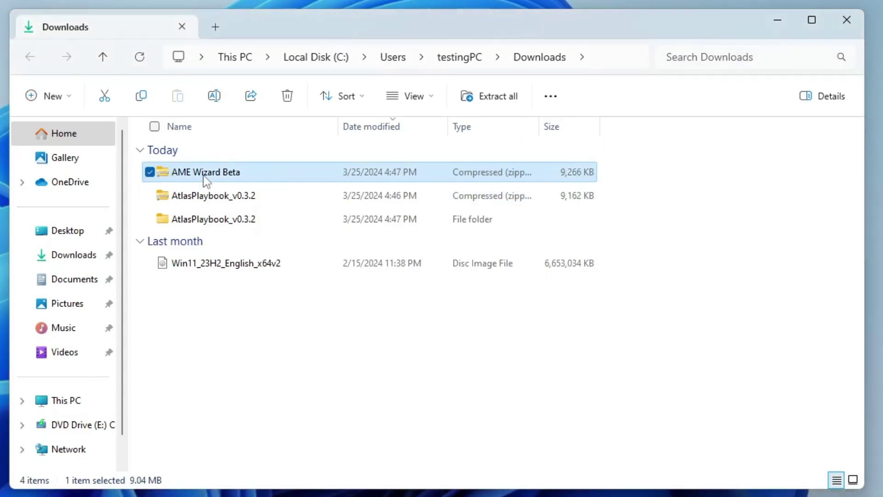
right_click(208, 174)
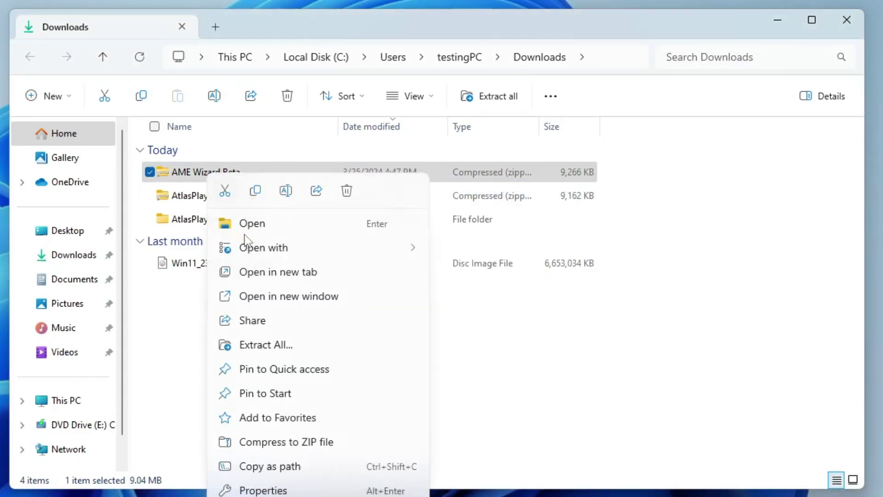
left_click(278, 345)
left_click(413, 391)
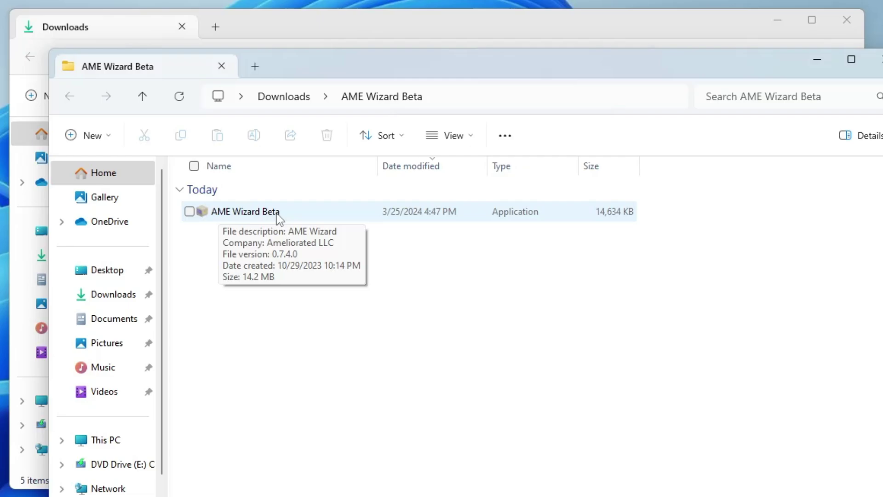
double_click(277, 213)
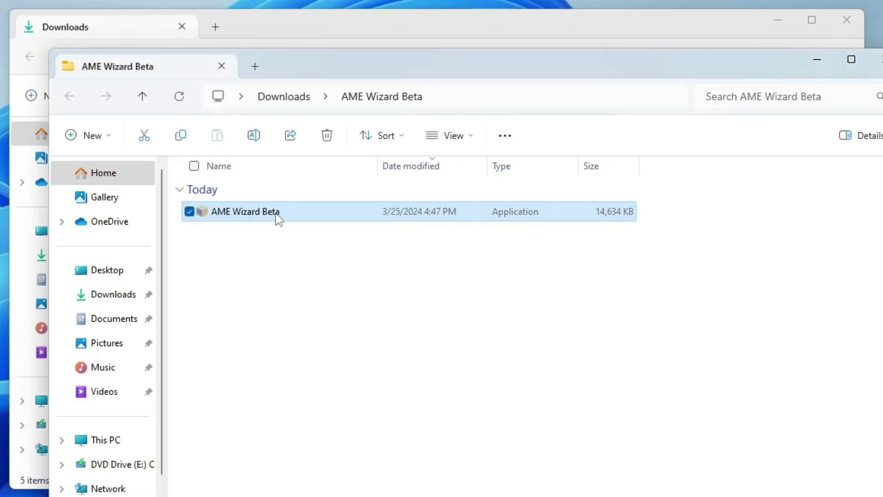
left_click(228, 375)
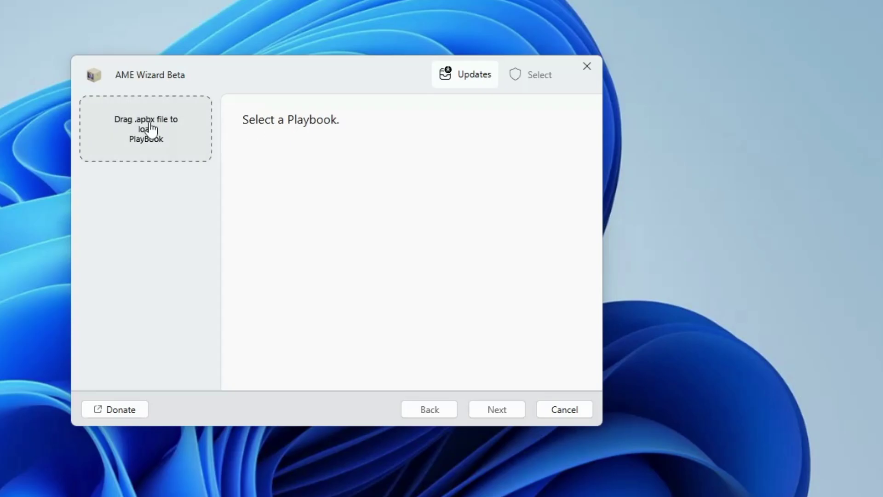
Load AtlasPlaybook_v0.3.2.apbx from Downloads and run the Disable Security action.
left_click(164, 138)
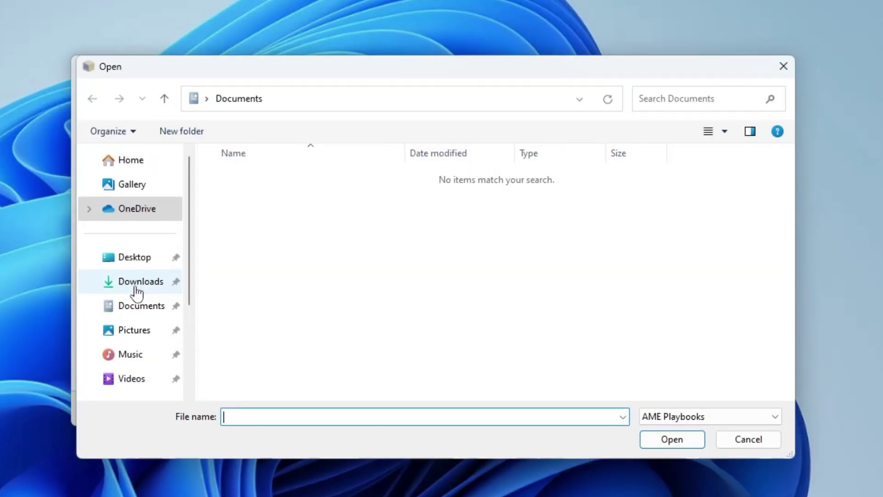
left_click(137, 283)
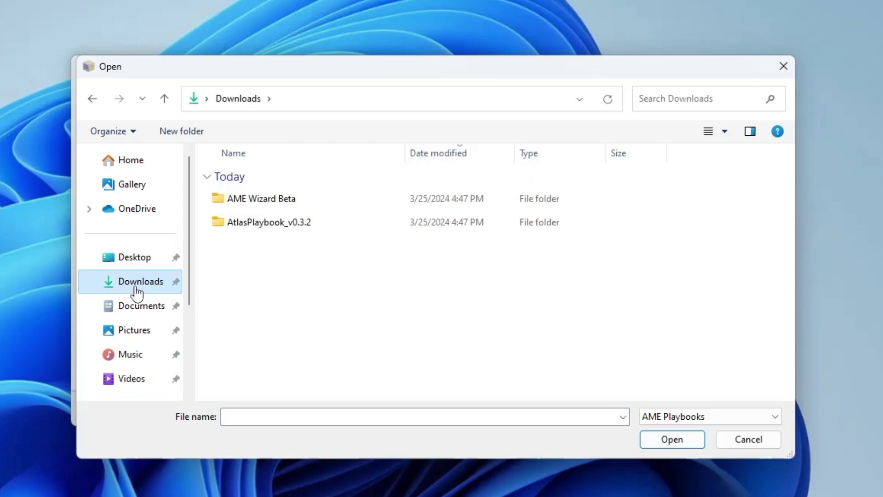
double_click(266, 225)
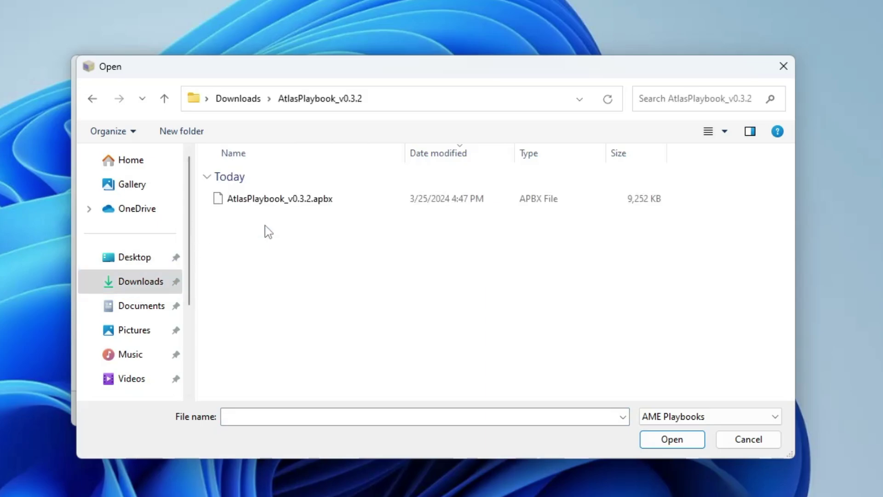
left_click(263, 202)
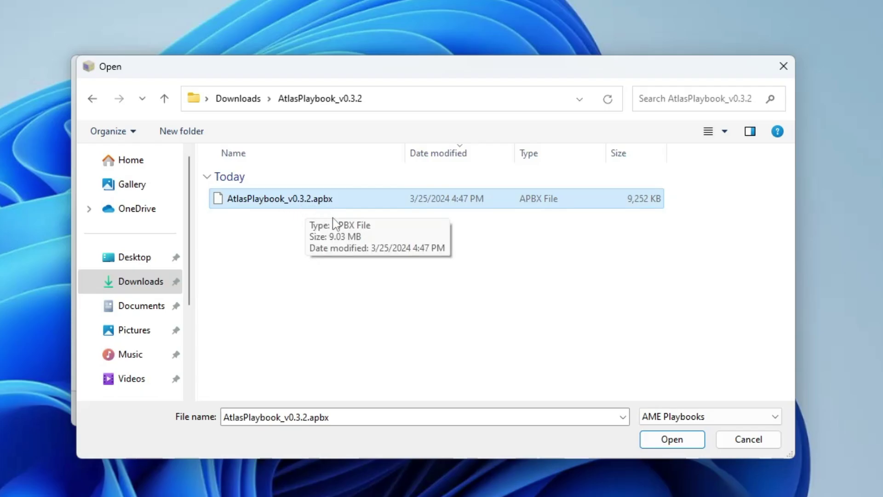
left_click(675, 442)
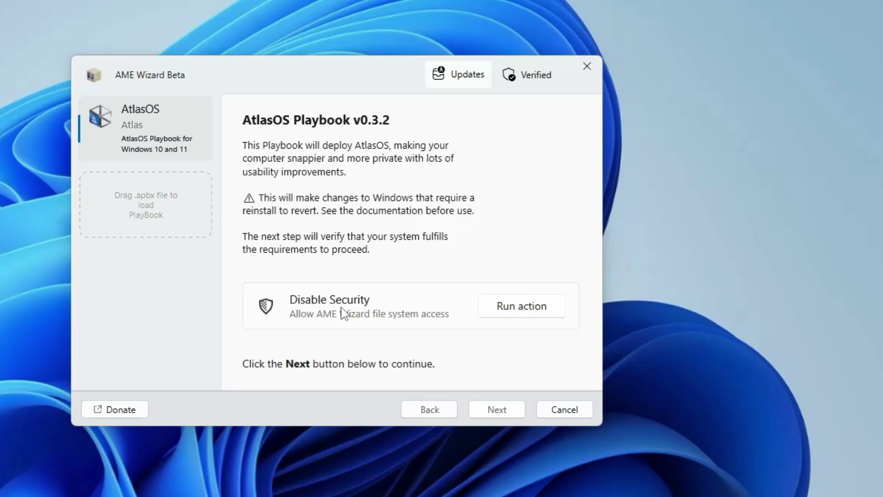
left_click(509, 307)
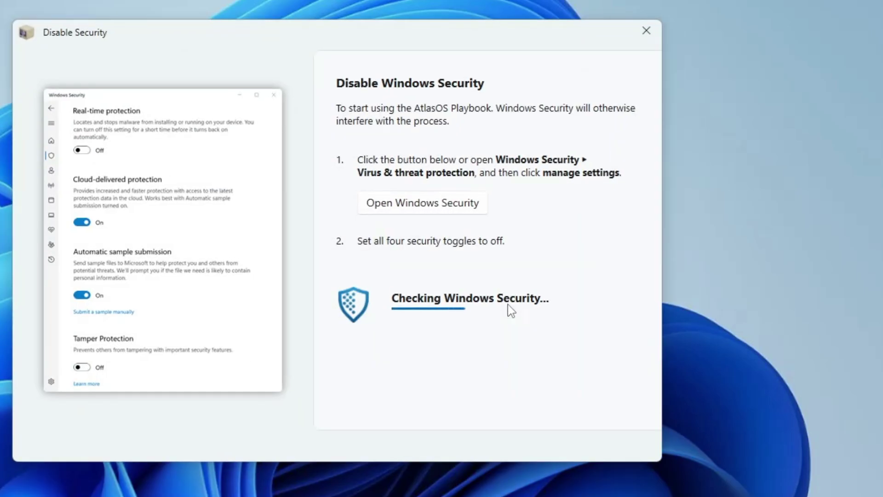
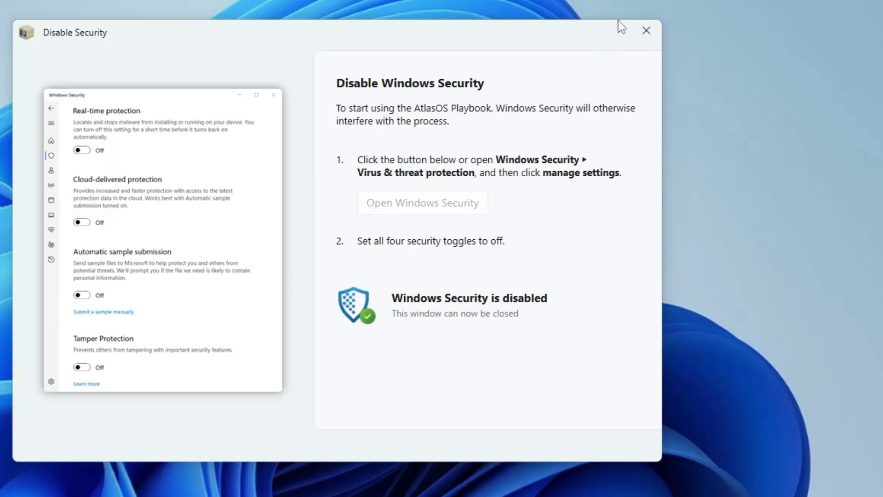
Close the Disable Security window, pass the activation and requirements checks, and agree to the licenses.
left_click(647, 31)
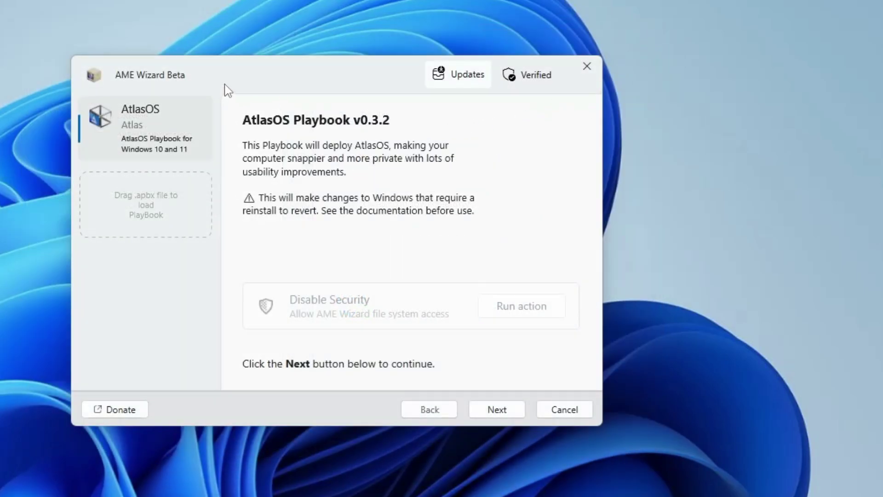
left_click_drag(227, 81, 184, 78)
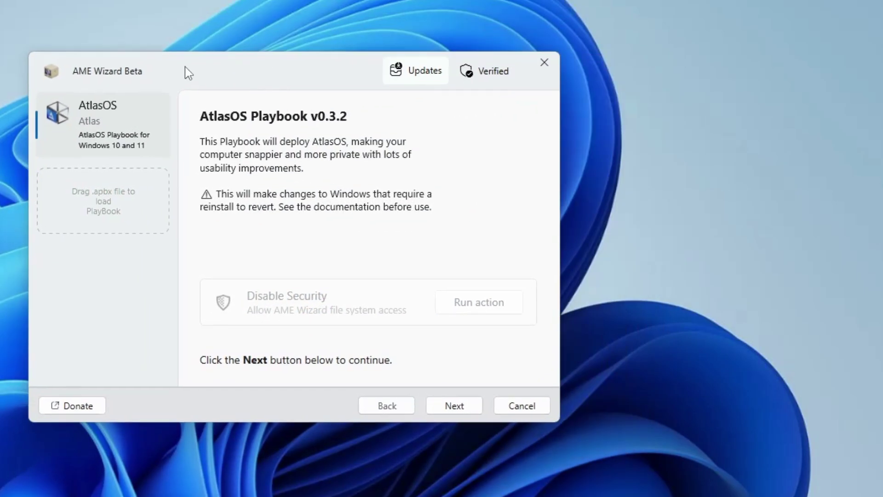
left_click(456, 408)
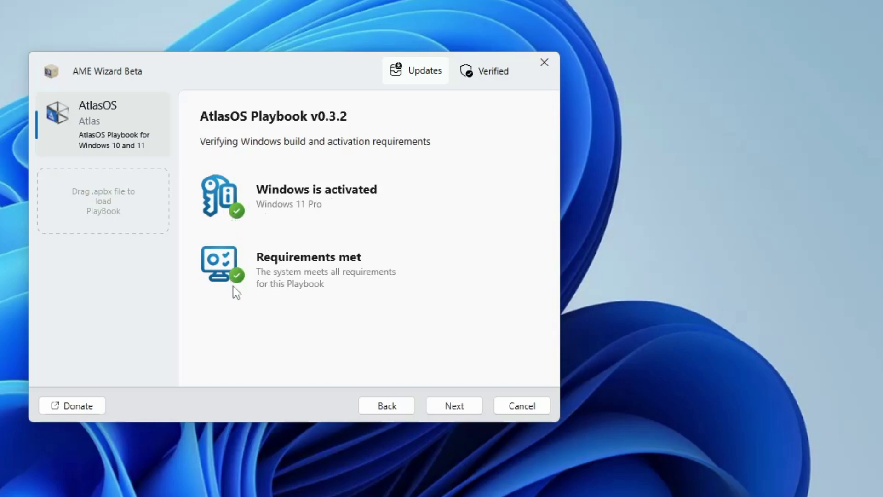
left_click(461, 409)
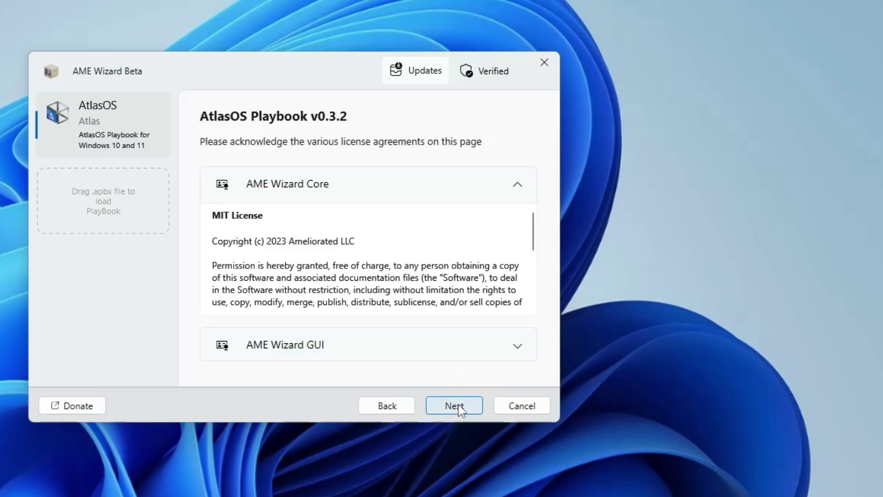
left_click(461, 408)
left_click(326, 284)
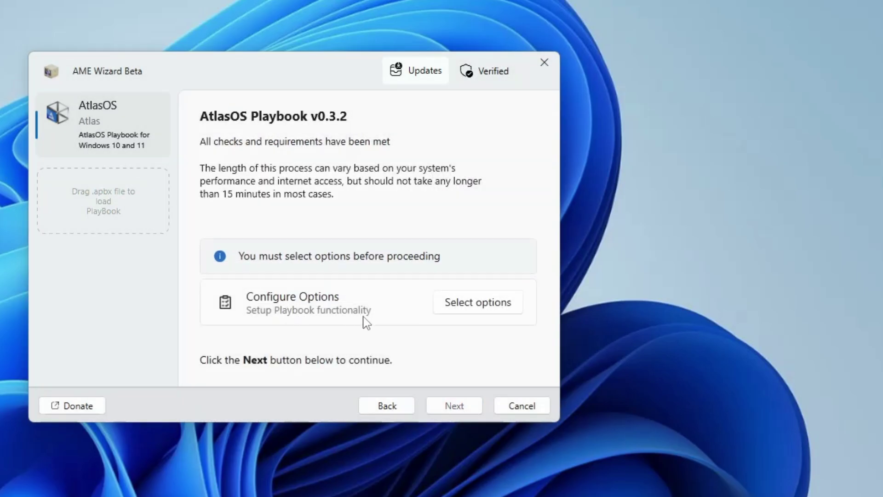
Start playbook option selection and keep 'Enable Defender (recommended)' selected.
left_click(476, 310)
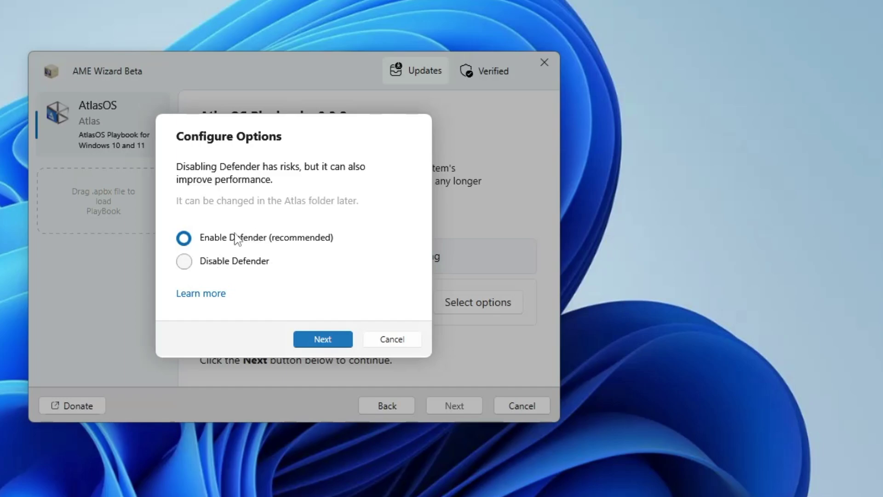
left_click(315, 341)
Keep default Mitigations and Core Isolation, then untick Remove Microsoft Edge, Disable Bluetooth and Disable Power Saving.
left_click(330, 343)
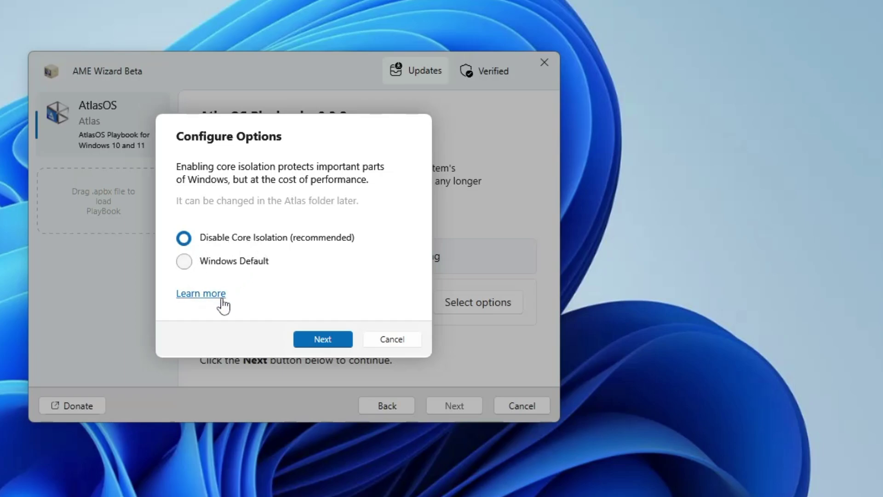
left_click(322, 341)
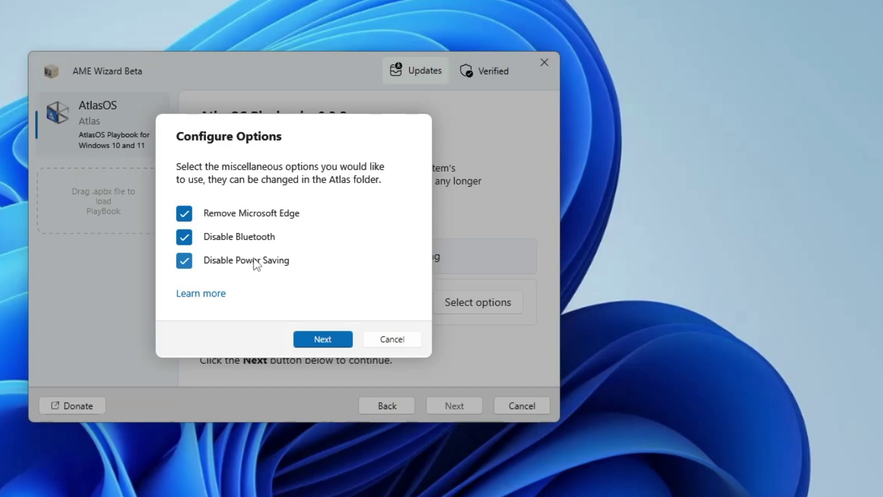
left_click(185, 215)
left_click(186, 238)
left_click(185, 261)
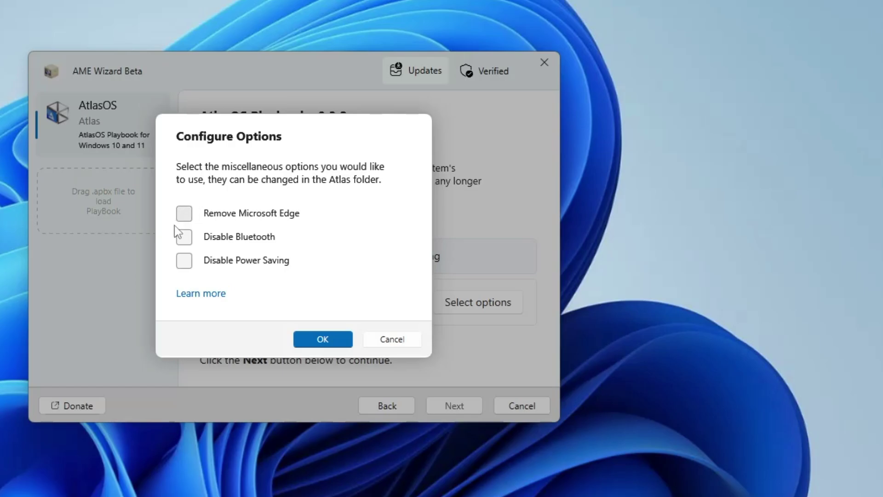
Confirm the chosen options and run the AtlasOS Playbook v0.3.2.
left_click(322, 340)
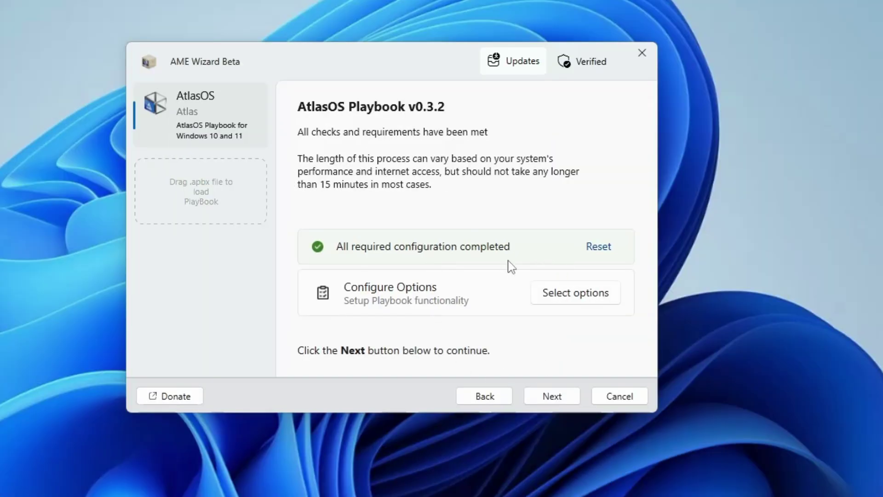
left_click(560, 399)
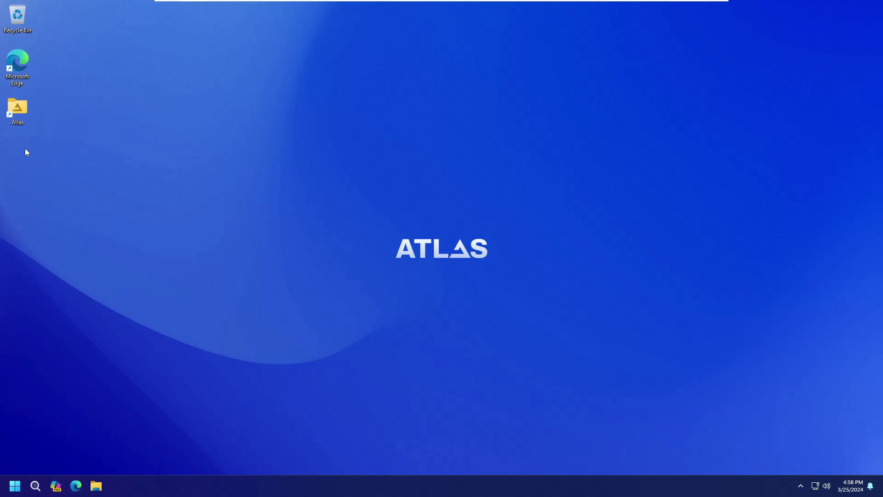
left_click(20, 67)
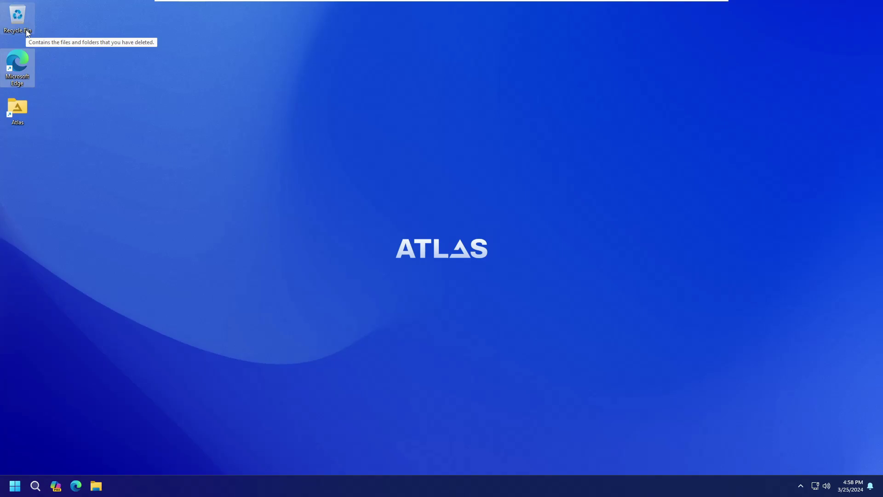
left_click(18, 115)
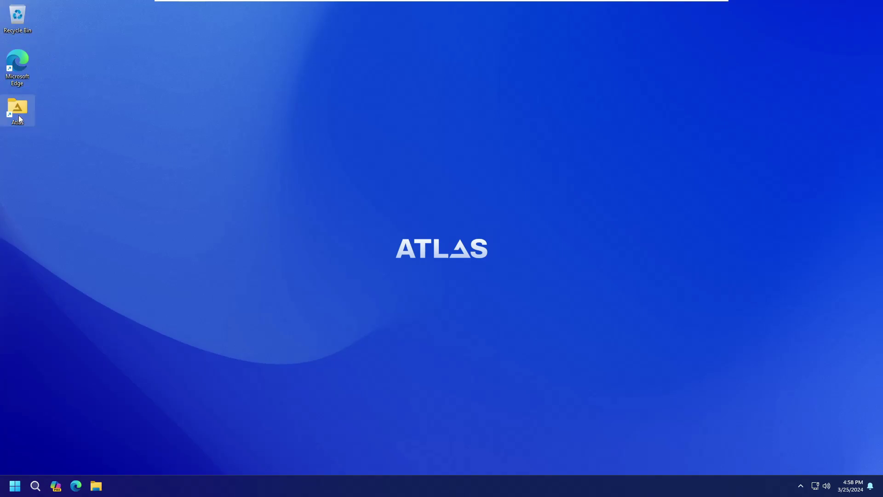
double_click(19, 119)
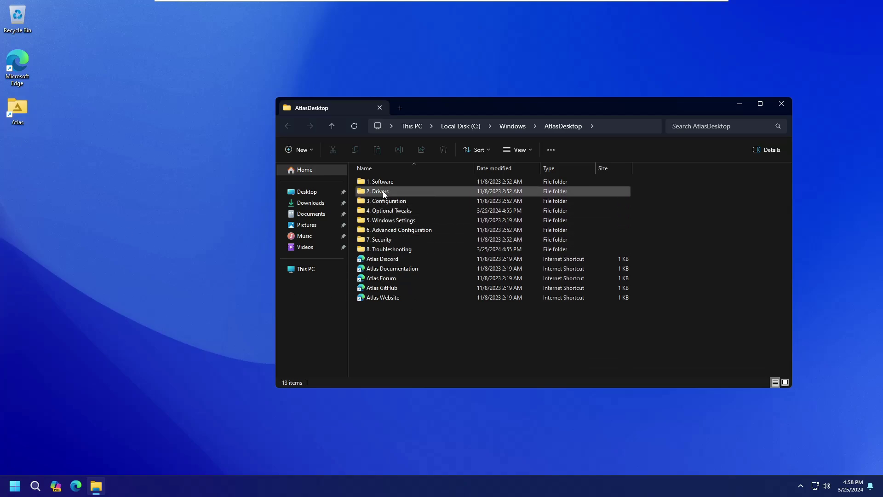
Close the AtlasDesktop folder window and briefly view the Start menu's pinned apps.
left_click(781, 104)
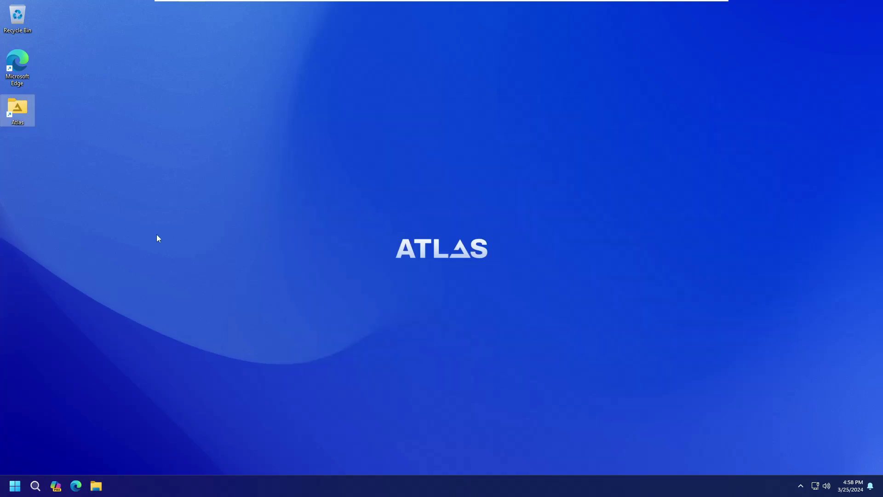
left_click(21, 489)
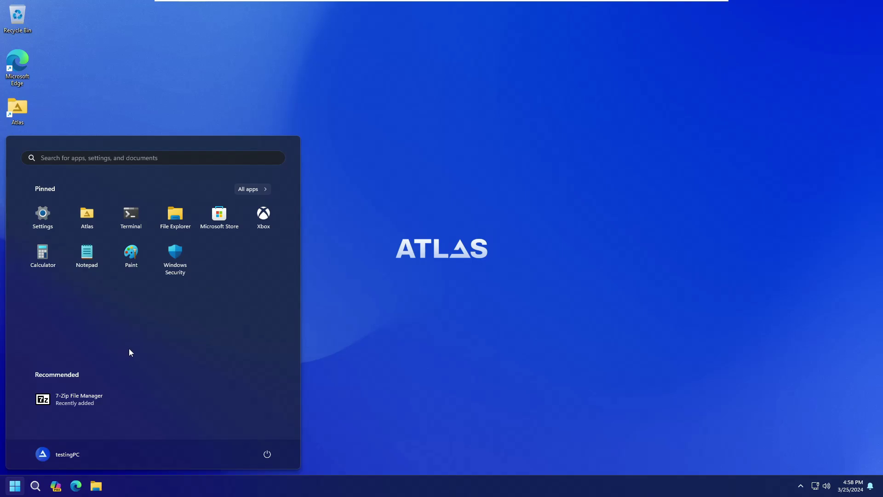
key("Escape")
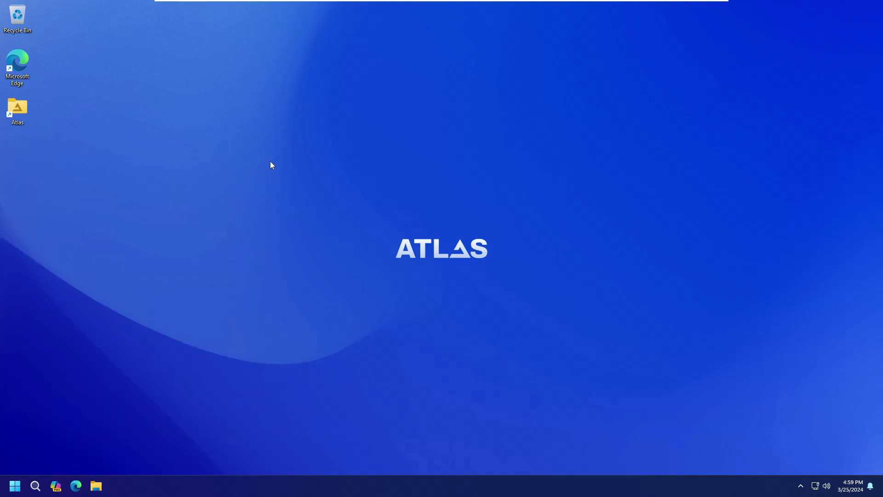
Bring up the desktop's right-click menu, then dismiss it.
right_click(316, 179)
mouse_move(328, 179)
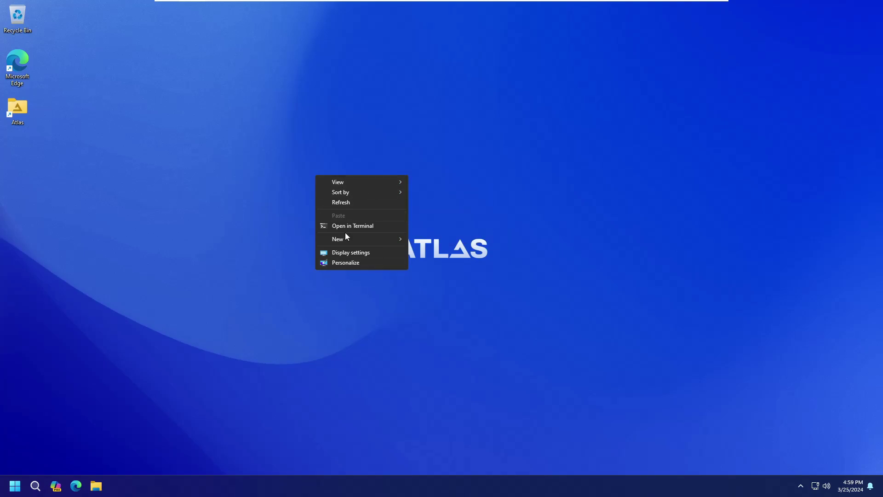
left_click(284, 156)
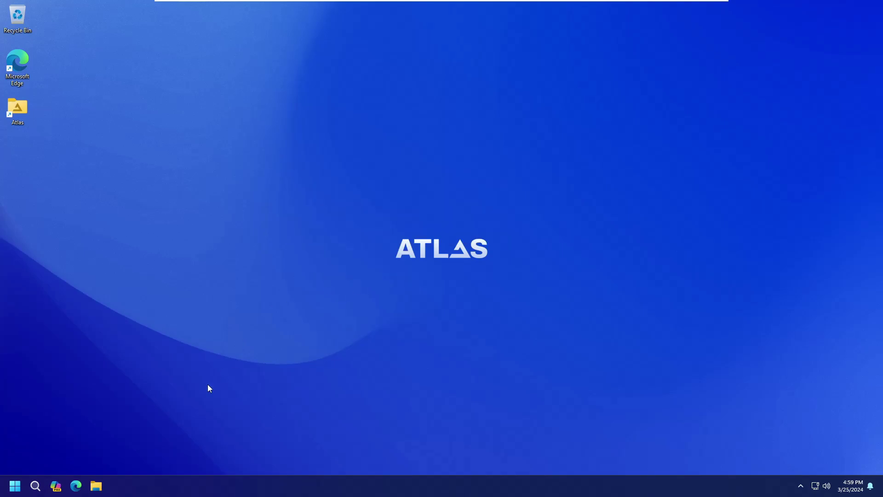
Launch Task Manager from the Win+X menu and view its Performance overview.
right_click(15, 486)
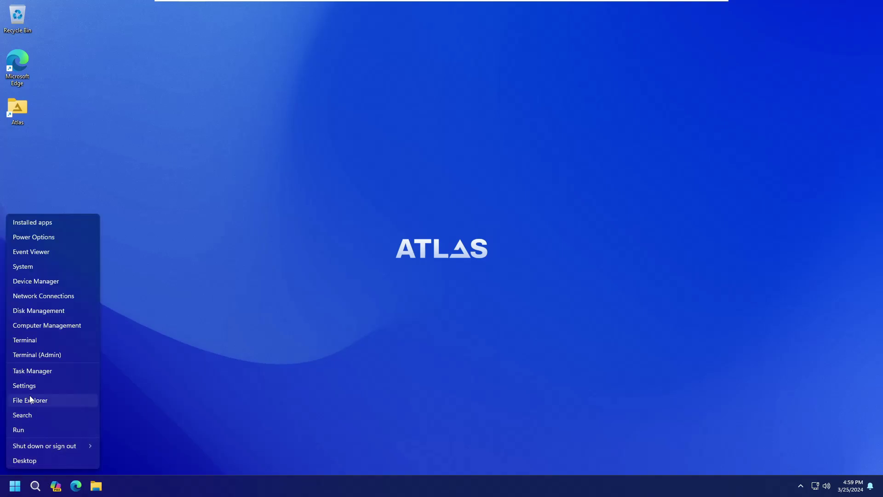
left_click(32, 371)
left_click(234, 171)
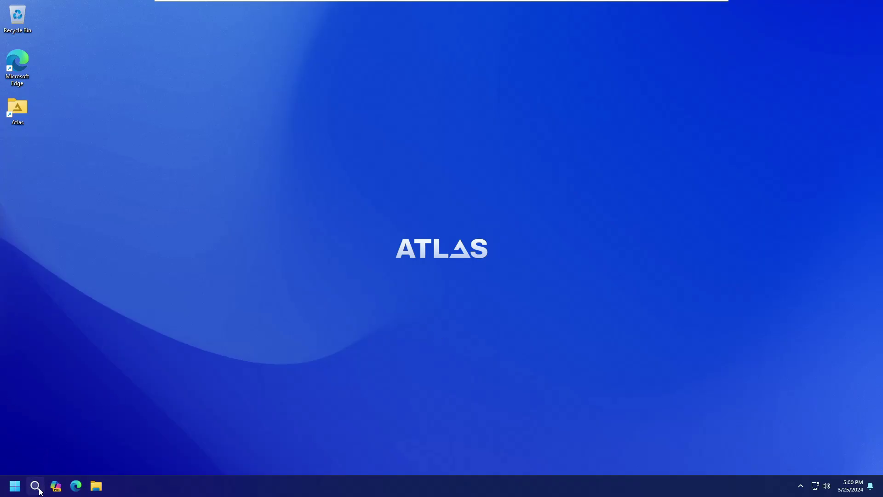
left_click(36, 487)
type("activate")
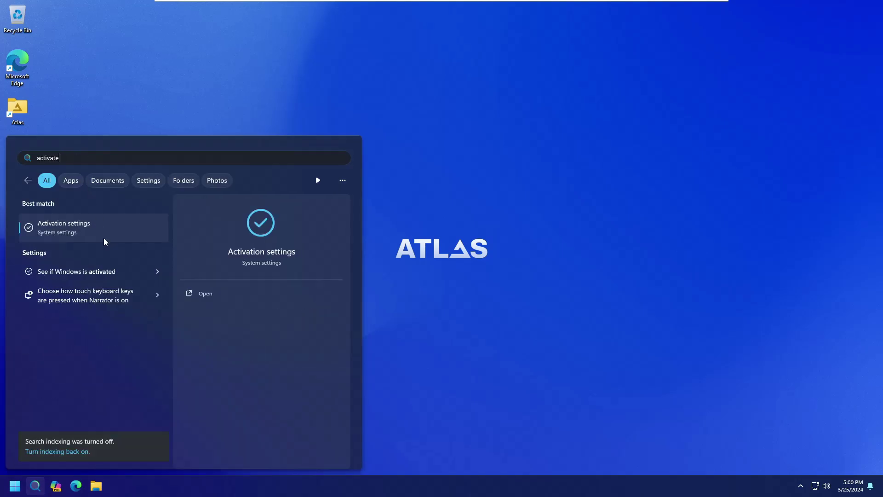
left_click(96, 226)
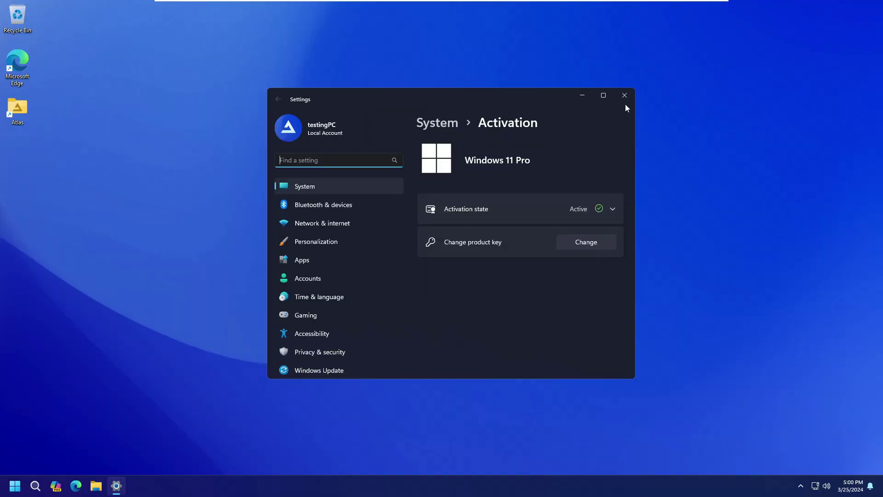
left_click(719, 23)
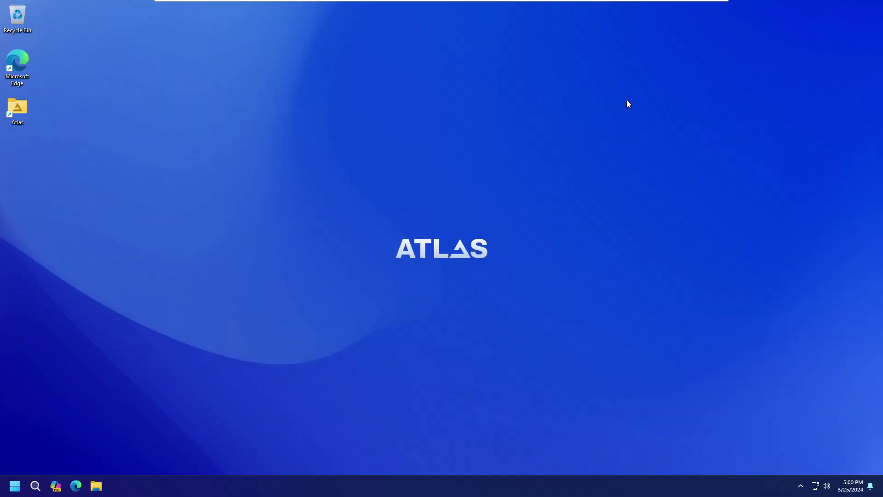